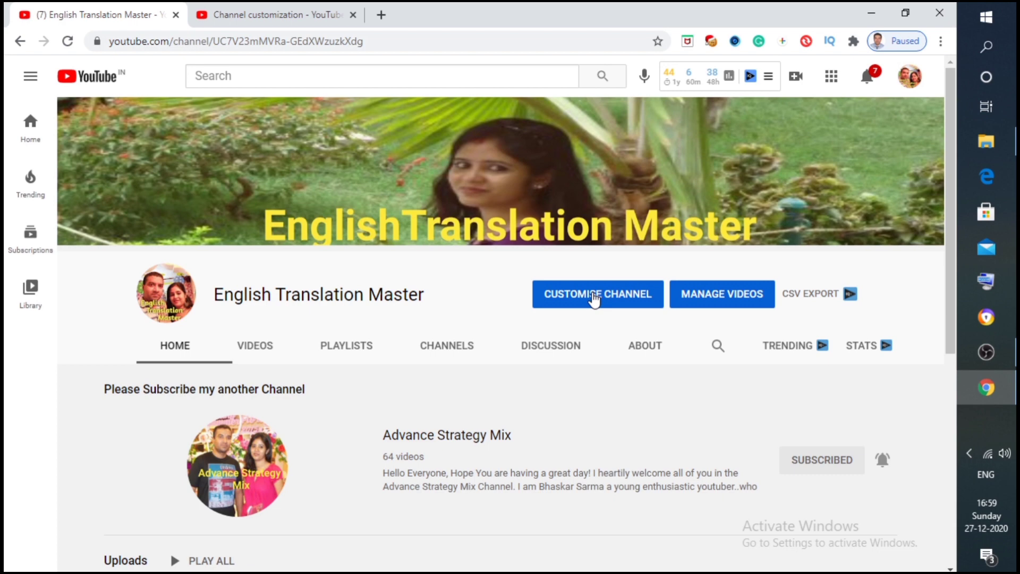
# Open the channel customization's basic info and go to the Channel URL section
pyautogui.click(594, 299)
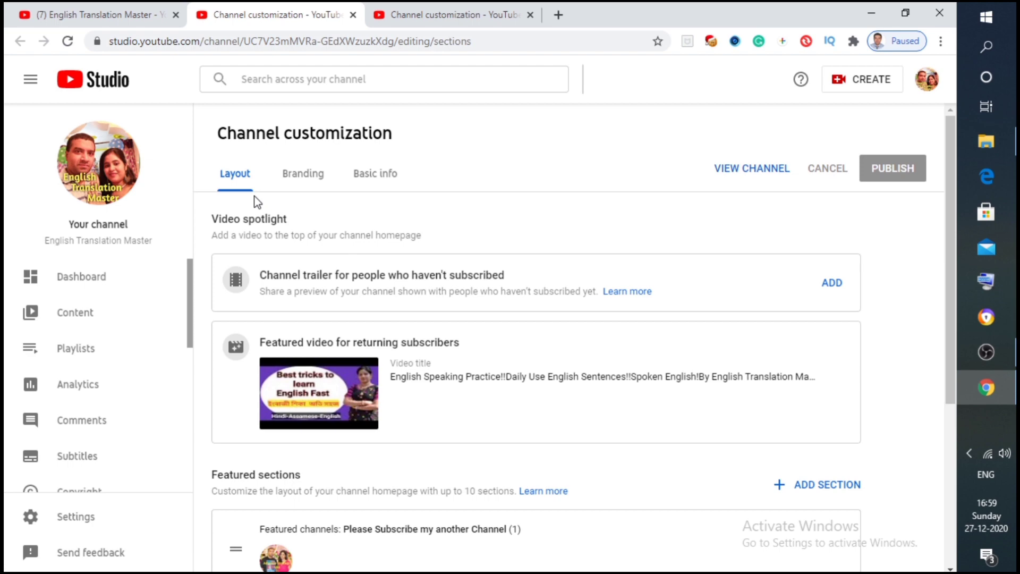
pyautogui.click(375, 173)
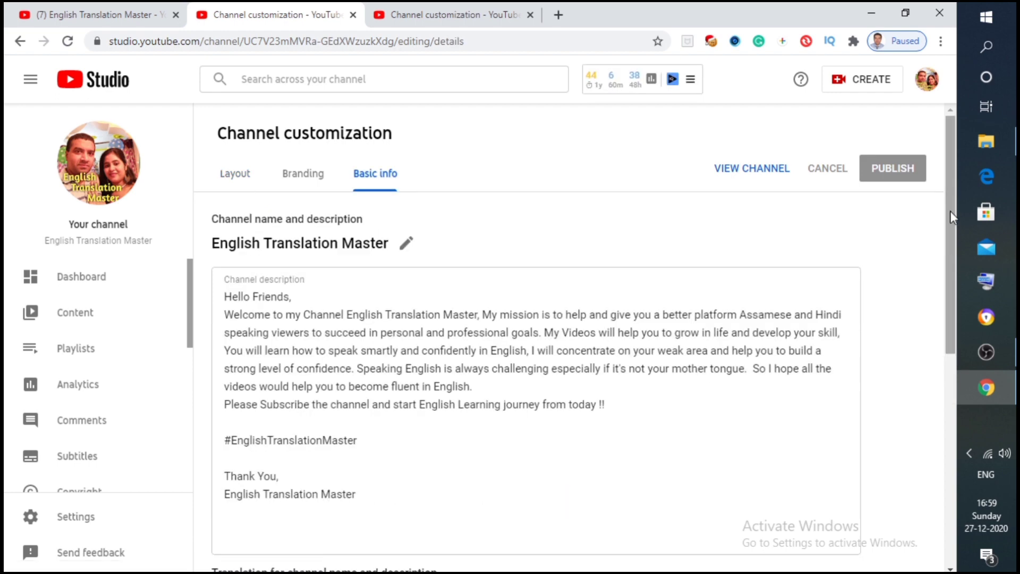
pyautogui.scroll(-6, 609, 343)
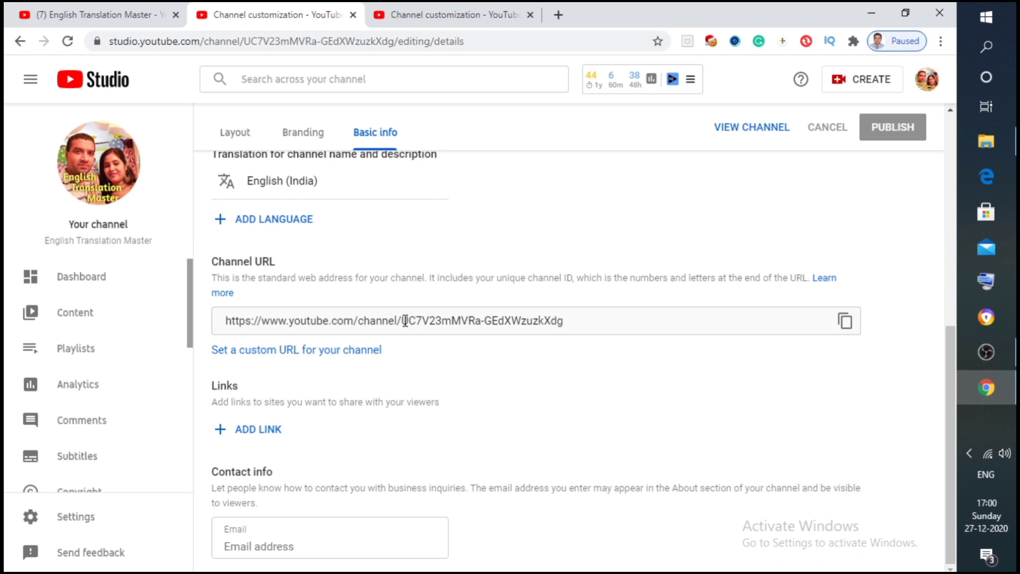
# Highlight the base address and the channel ID in the standard channel URL to examine its two parts
pyautogui.tripleClick(230, 320)
pyautogui.click(246, 319)
pyautogui.moveTo(227, 322); pyautogui.dragTo(398, 320)
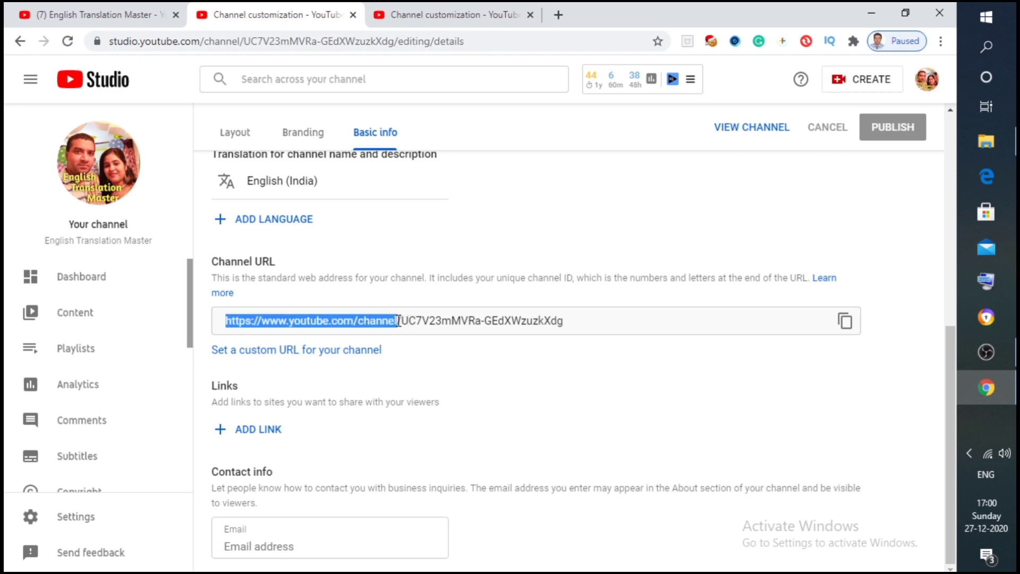
pyautogui.click(406, 323)
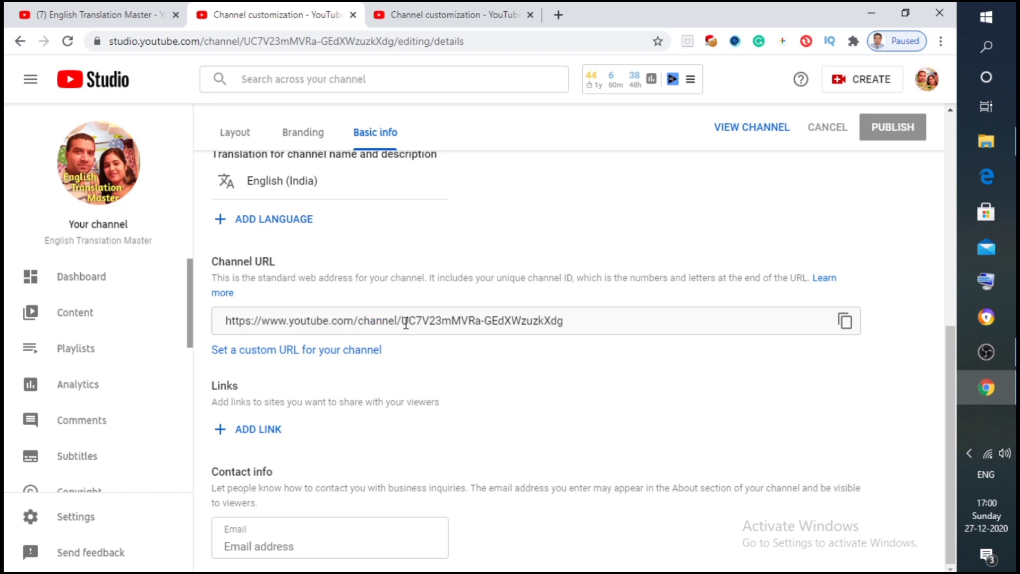
pyautogui.moveTo(402, 321); pyautogui.dragTo(569, 326)
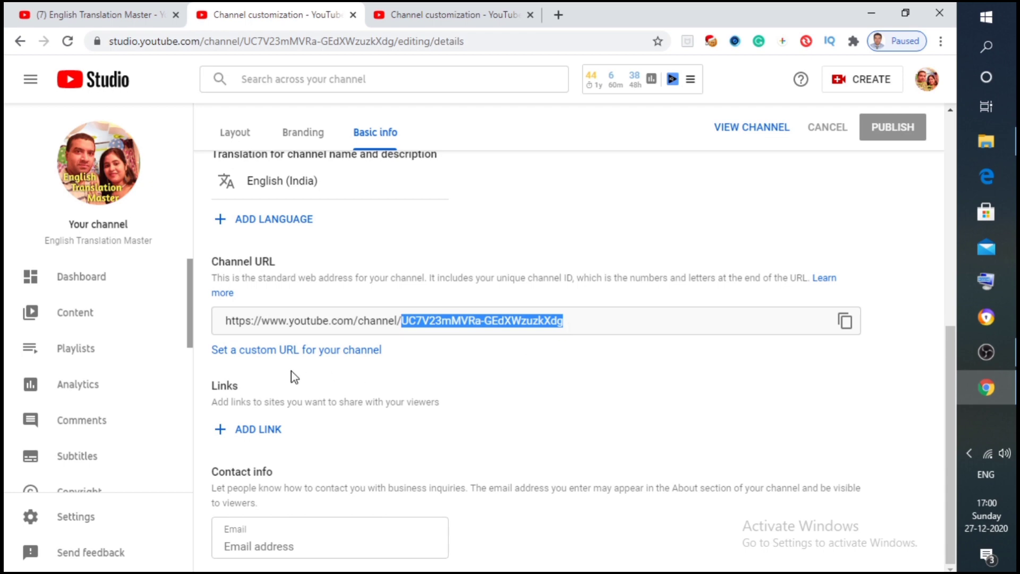
pyautogui.click(315, 352)
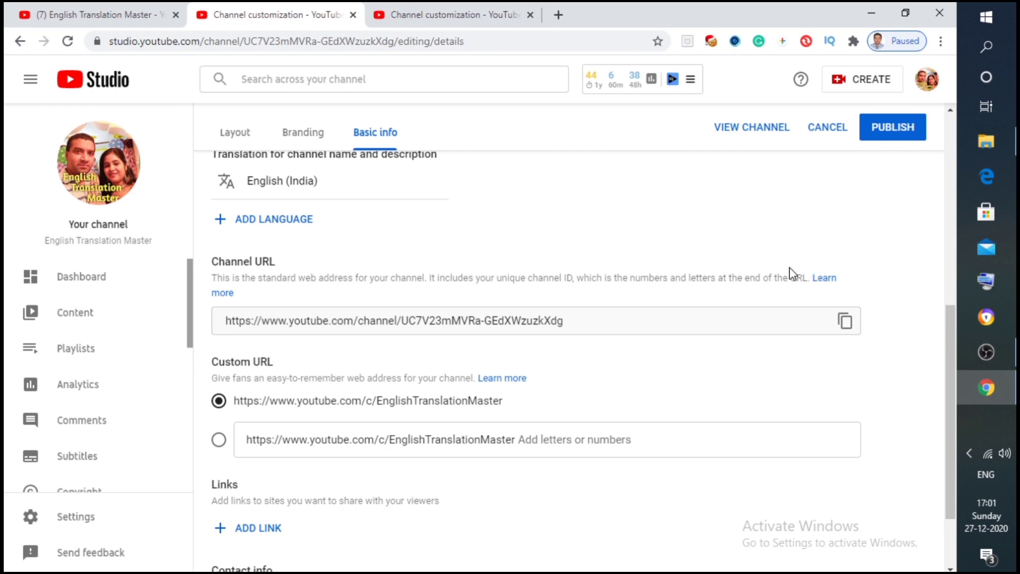
pyautogui.click(892, 130)
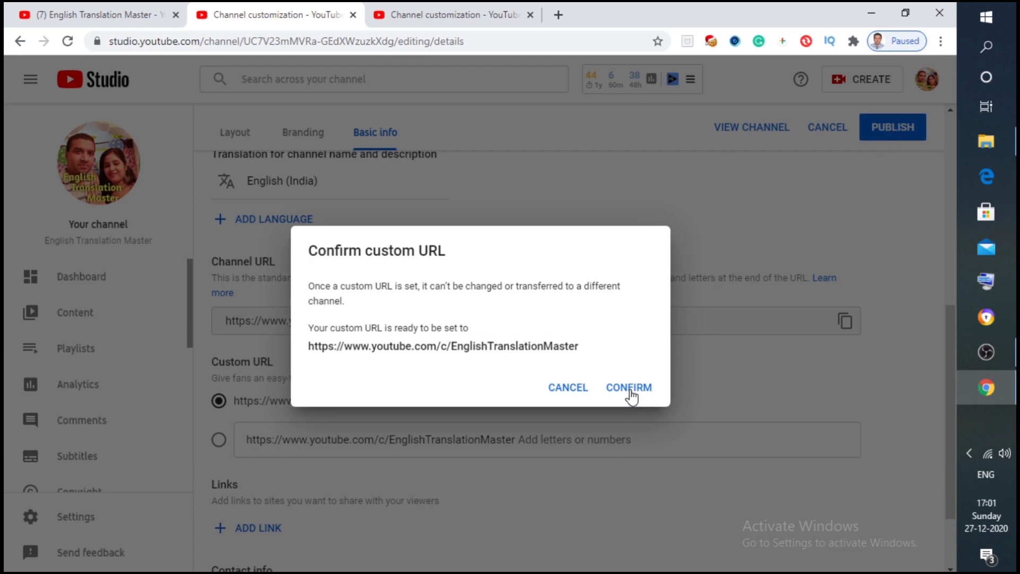
pyautogui.click(630, 391)
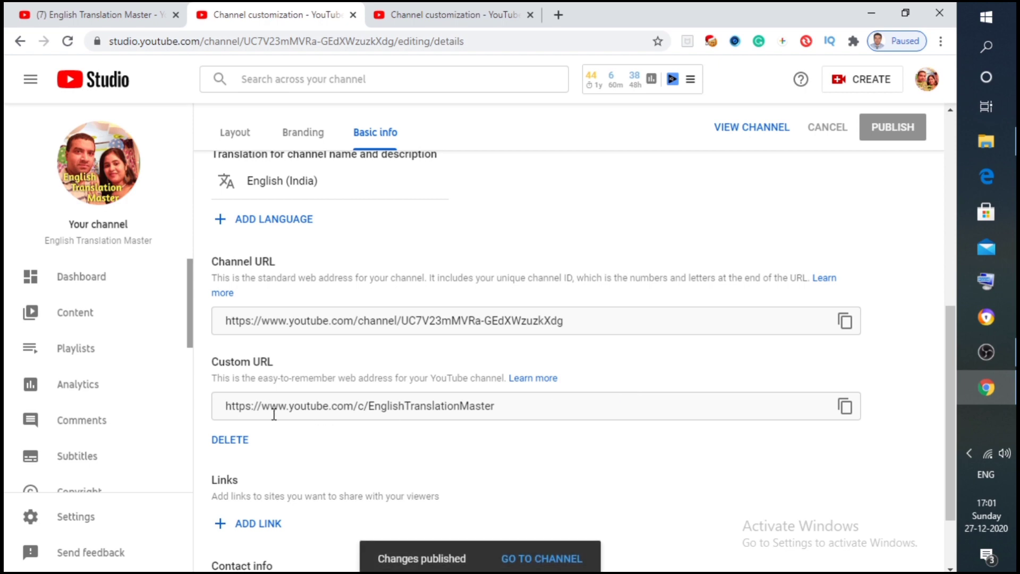
# Copy the custom URL and add a channel link with it as the link's address
pyautogui.tripleClick(228, 410)
pyautogui.hotkey('ctrl', 'c')
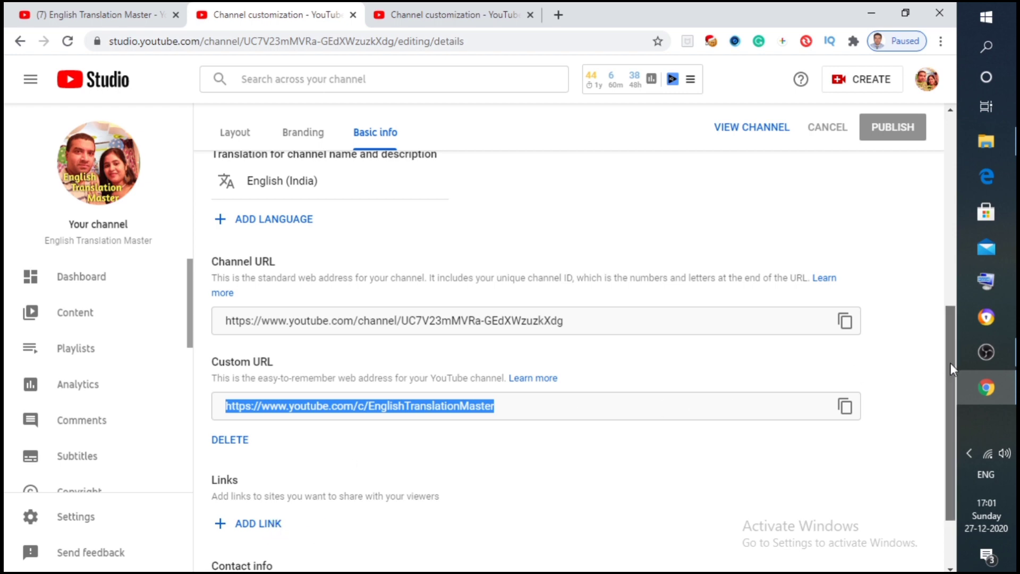
pyautogui.moveTo(950, 362); pyautogui.dragTo(953, 423)
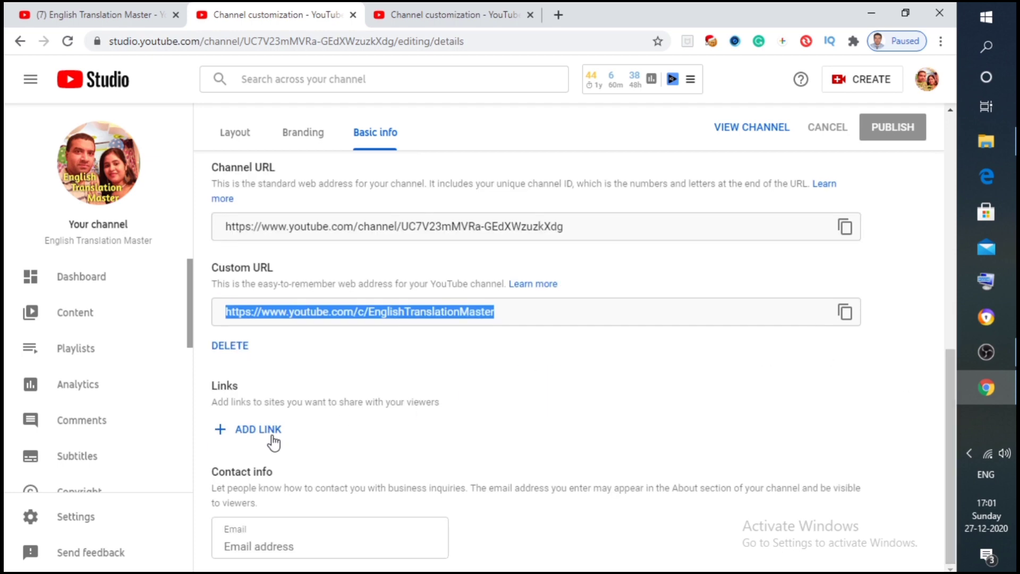
pyautogui.click(222, 435)
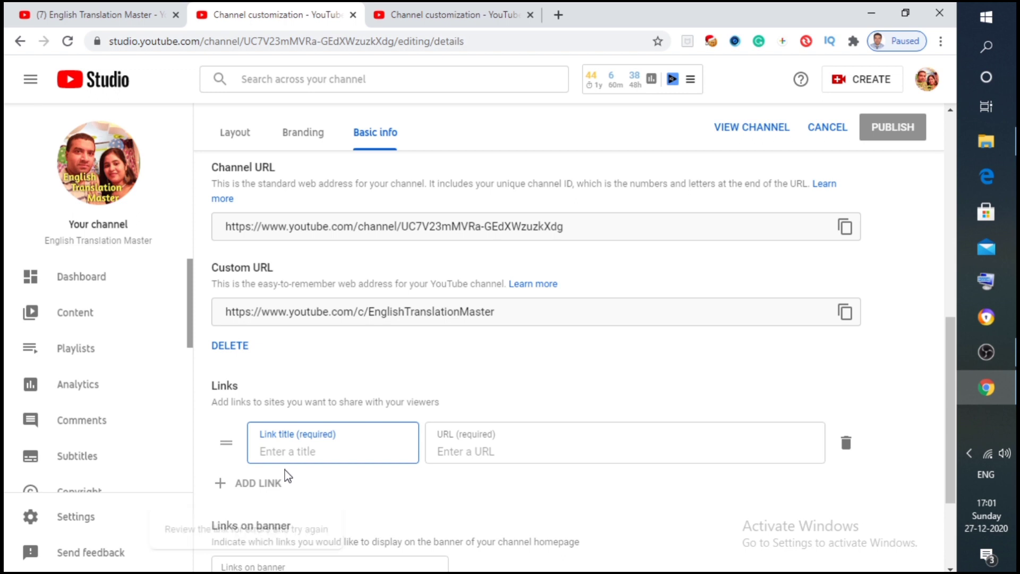
pyautogui.click(464, 455)
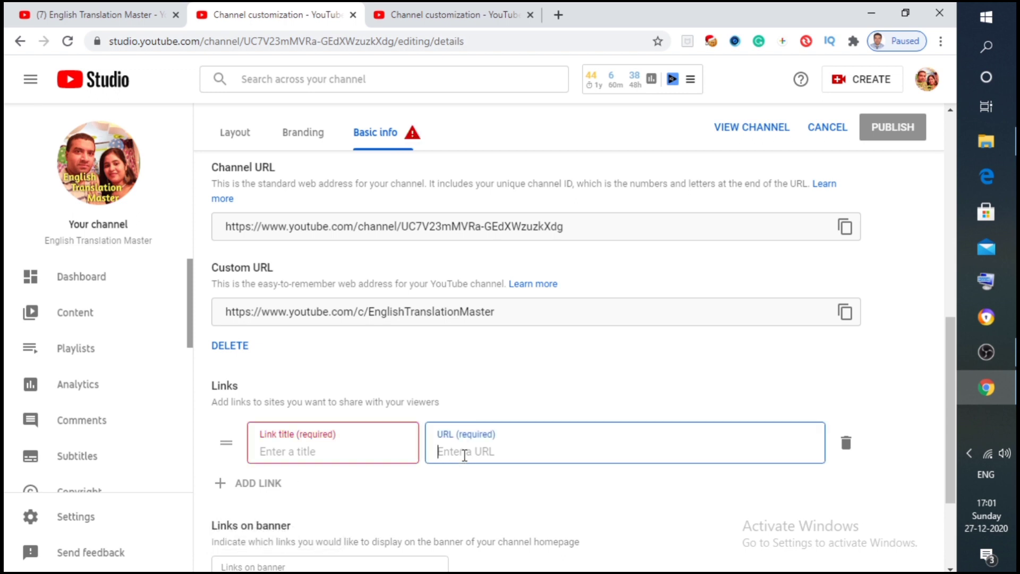
pyautogui.hotkey('ctrl', 'v')
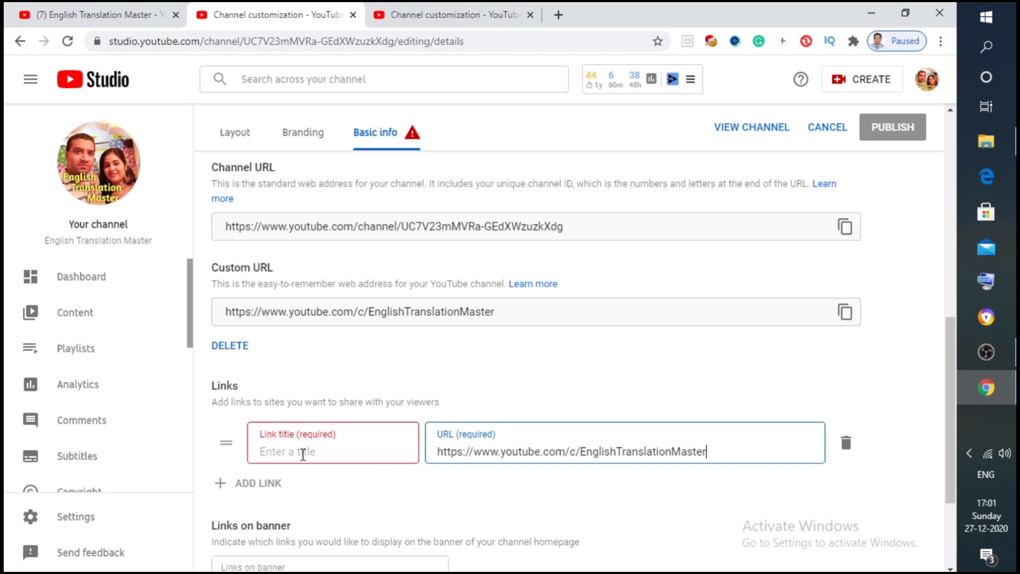
# Title the new channel link English Translation Master and publish the changes
pyautogui.click(302, 453)
pyautogui.write('E')
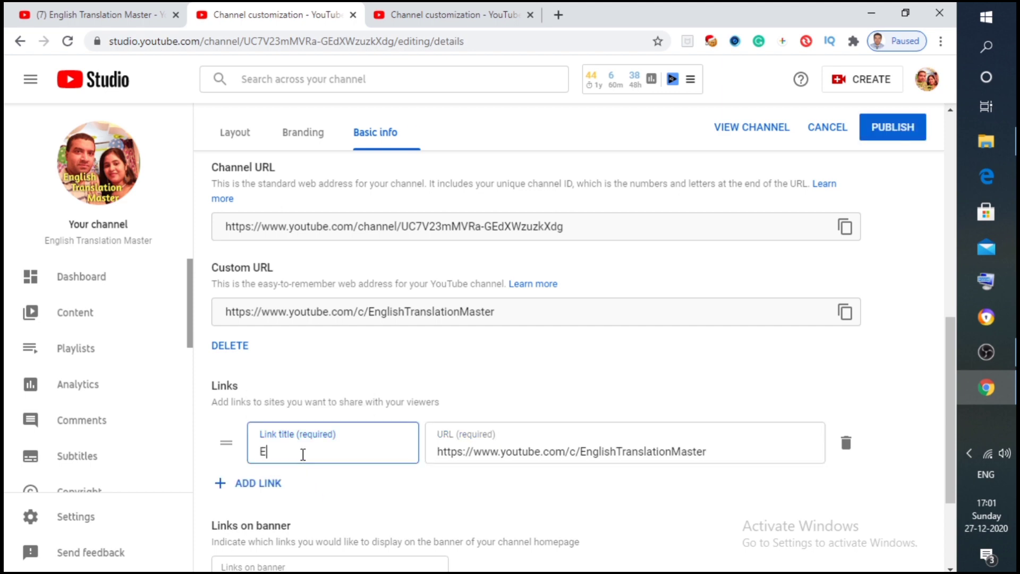
pyautogui.write('nglish Trans')
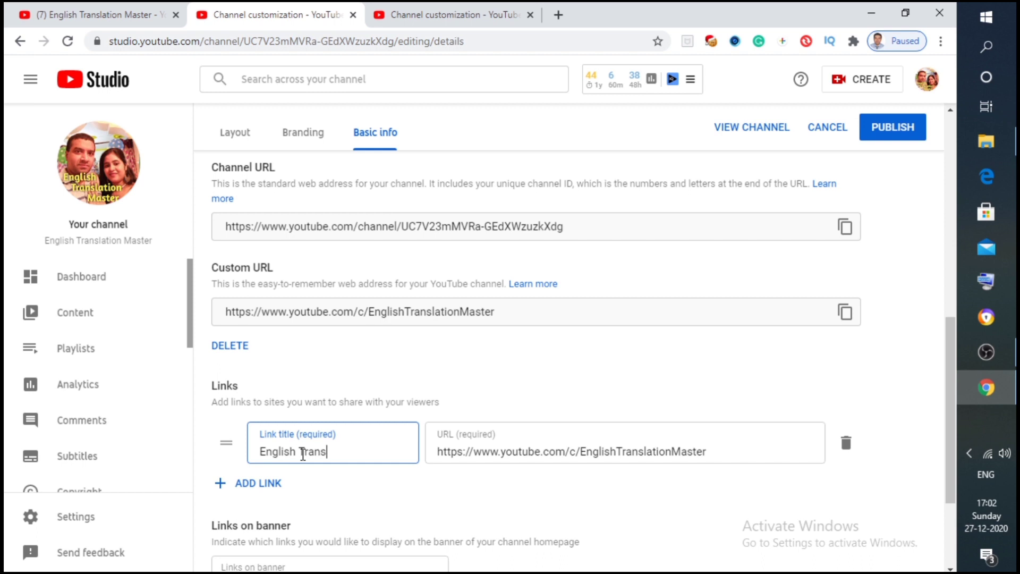
pyautogui.write('lation Master')
pyautogui.click(544, 361)
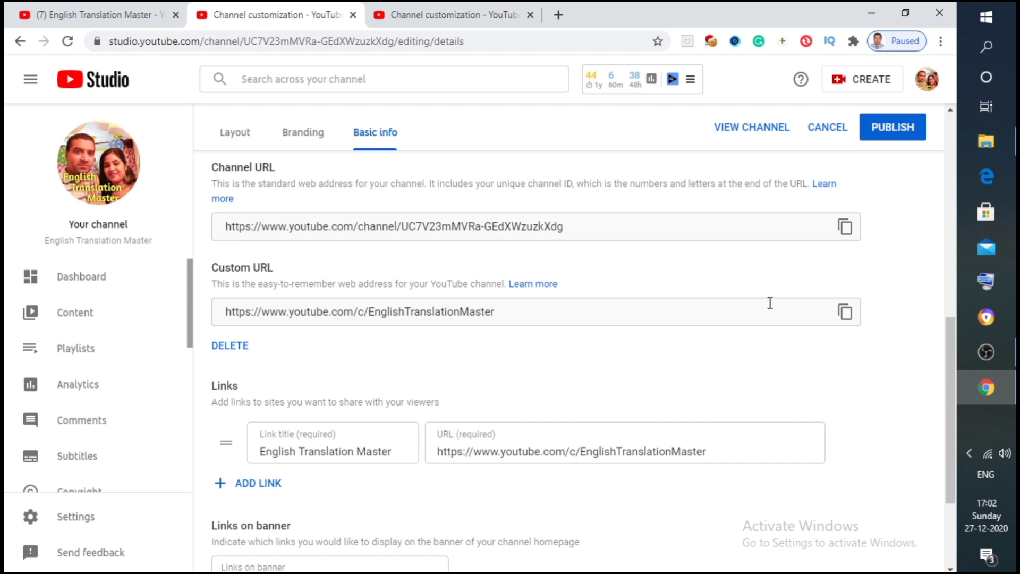
pyautogui.click(891, 137)
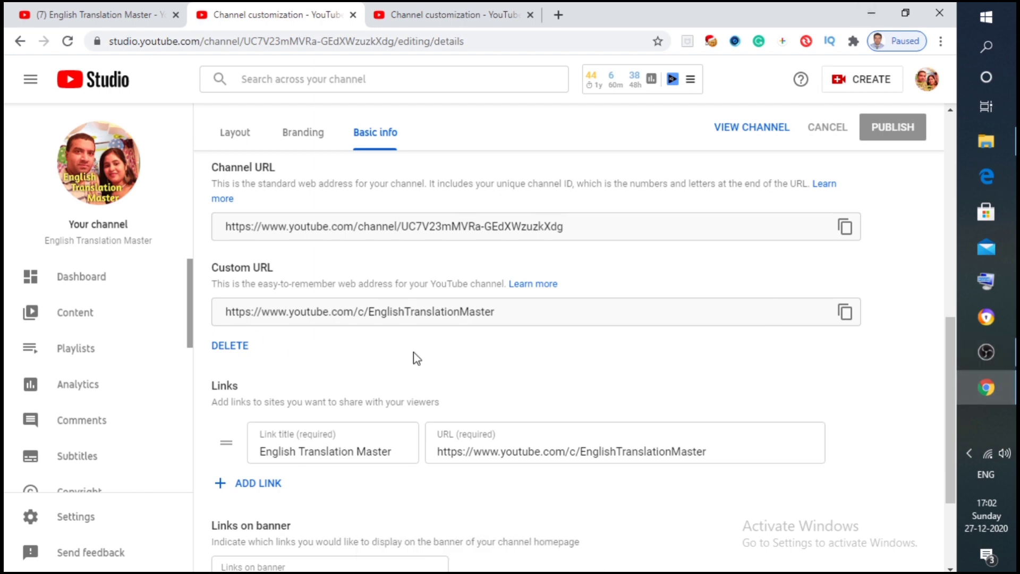
# Copy the custom URL, close the duplicate channel customization tab, and open the copied address in a new browser tab
pyautogui.tripleClick(227, 315)
pyautogui.hotkey('ctrl', 'c')
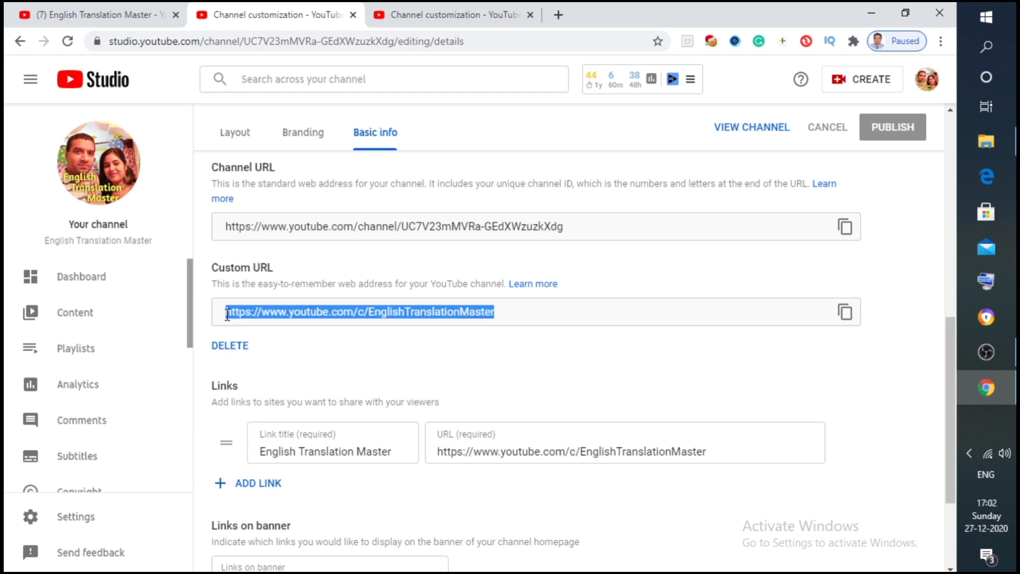
pyautogui.click(530, 16)
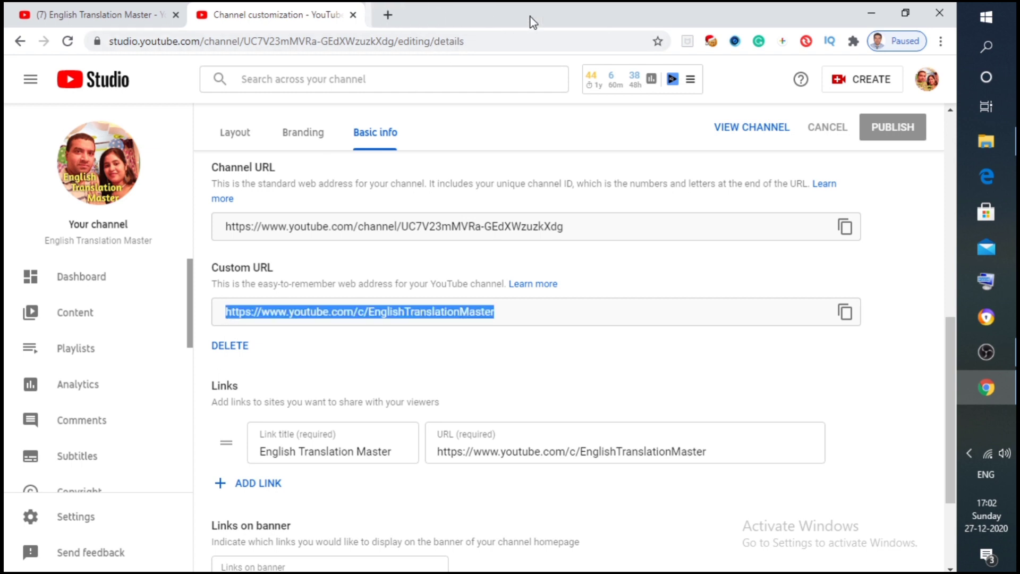
pyautogui.click(385, 15)
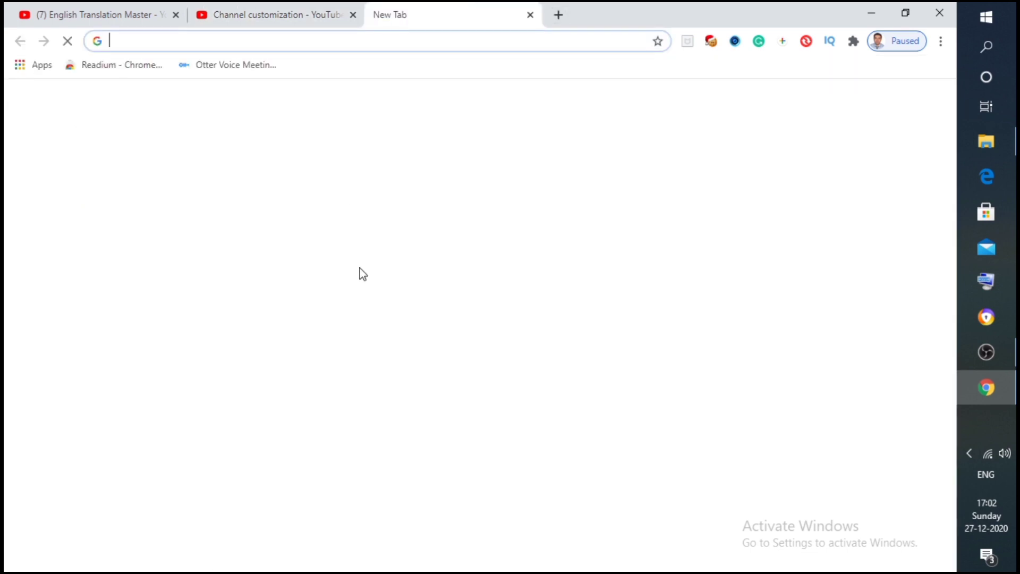
pyautogui.click(357, 314)
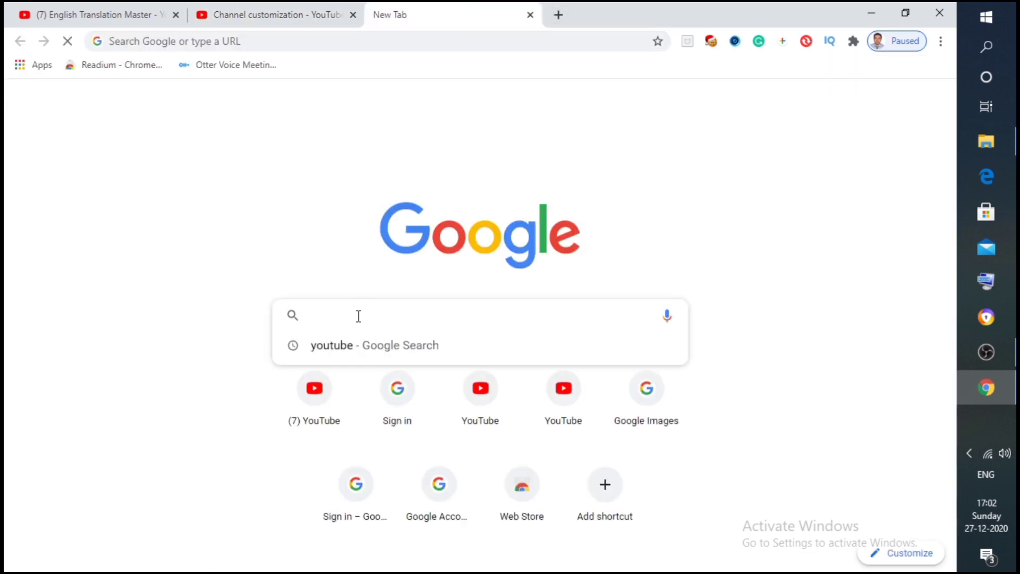
pyautogui.hotkey('ctrl', 'v')
pyautogui.press('Return')
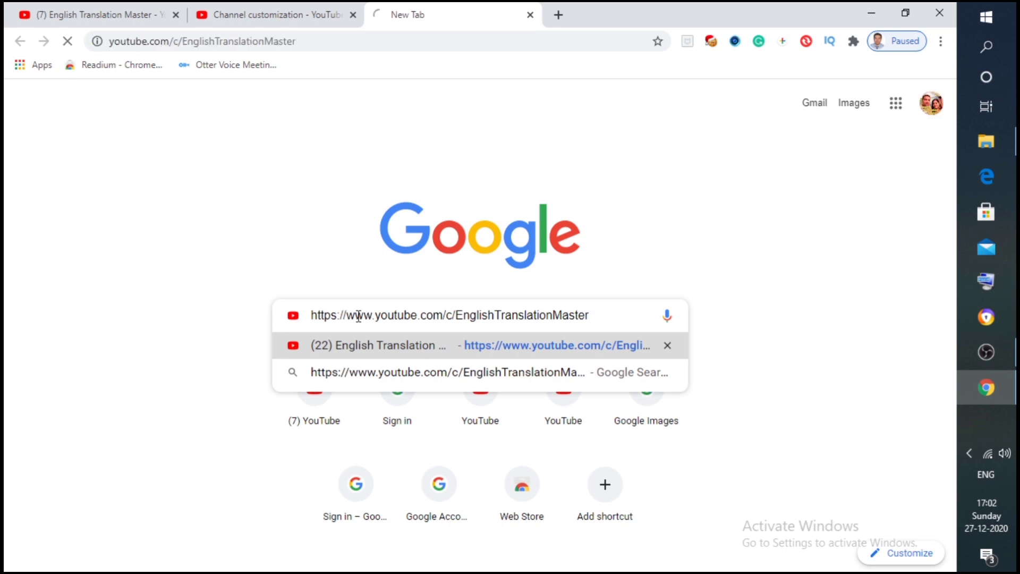